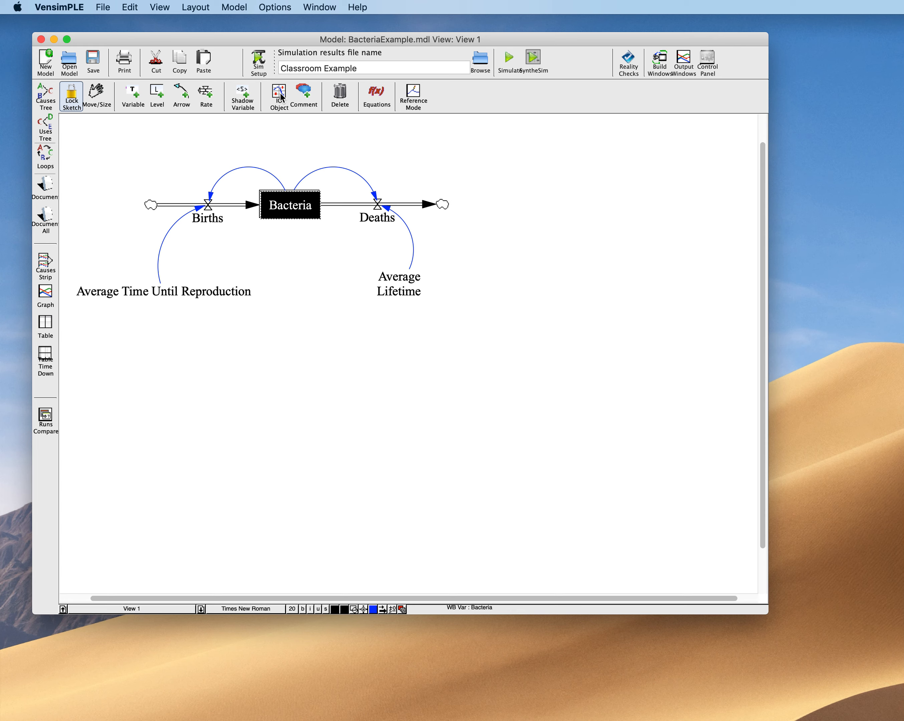
Create a new custom graph named Bacteria with the title Bacterial Growth Over Time.
click(706, 63)
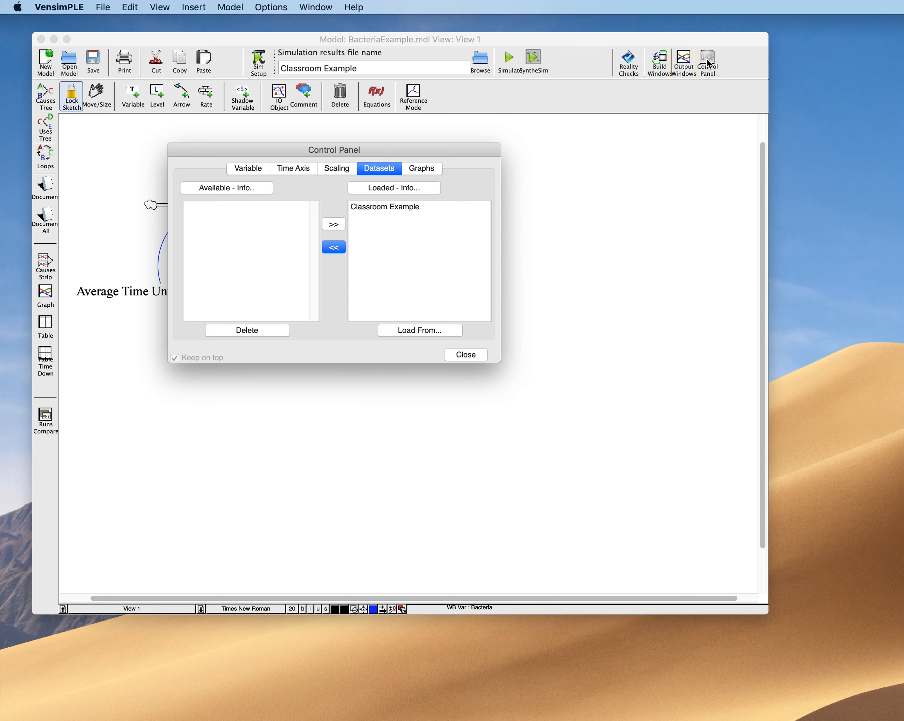
click(429, 170)
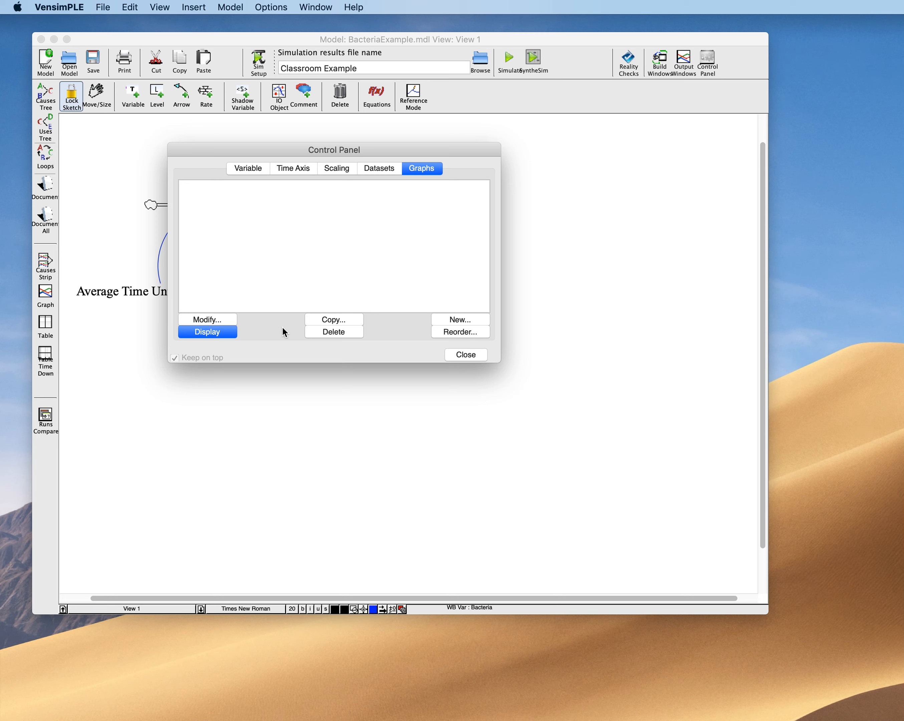
click(449, 318)
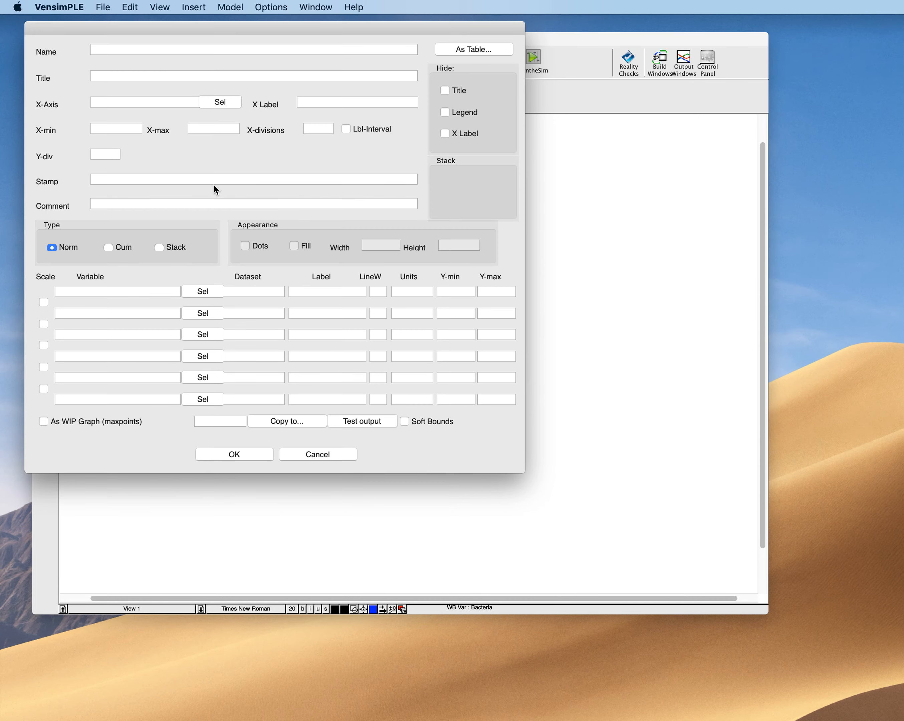
drag(144, 33, 322, 127)
click(297, 154)
text(Bacteria)
key(Tab)
text(Bacterial Growth)
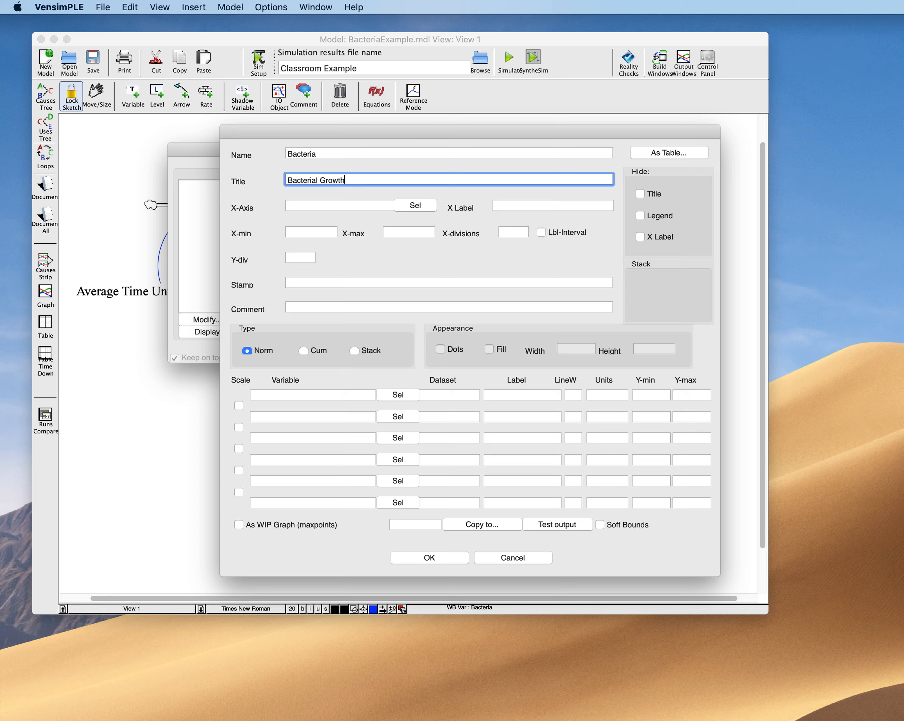
text( Over Time)
key(Tab)
Set the custom graph's x-axis variable to Time.
click(416, 206)
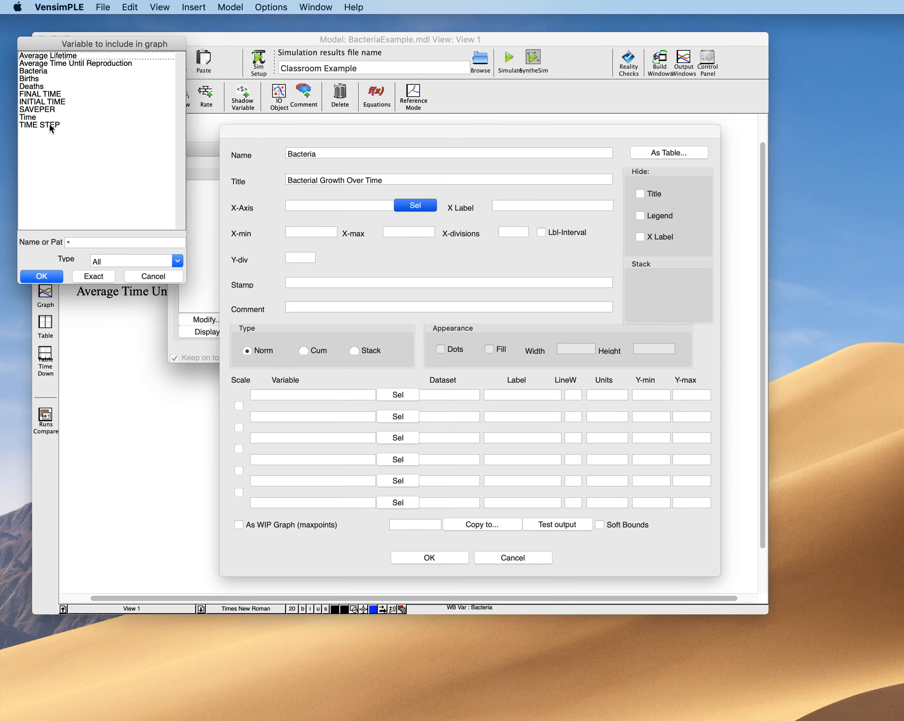
click(33, 118)
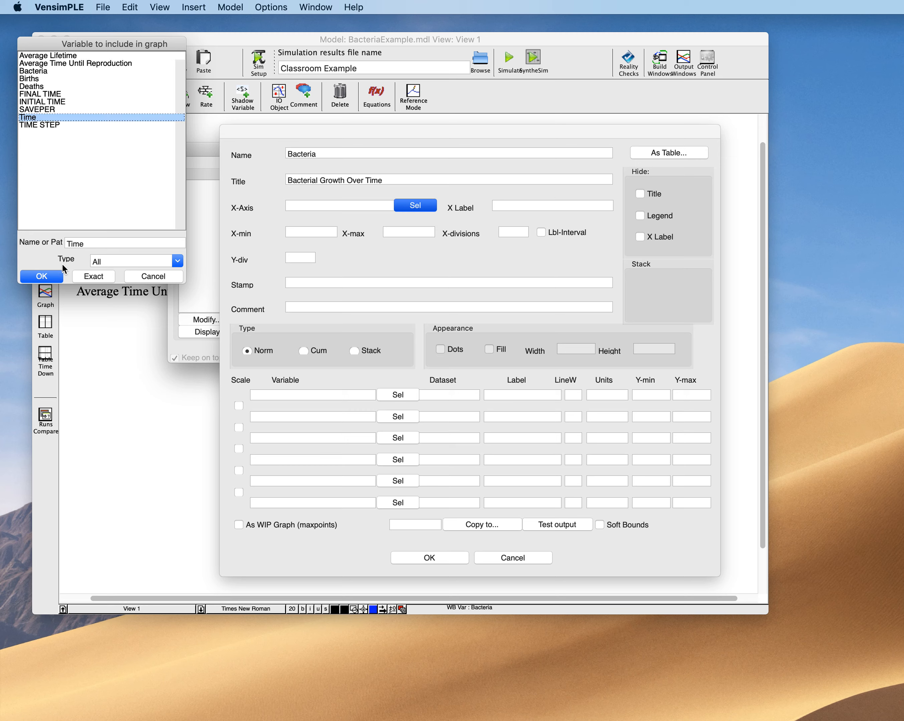
click(176, 260)
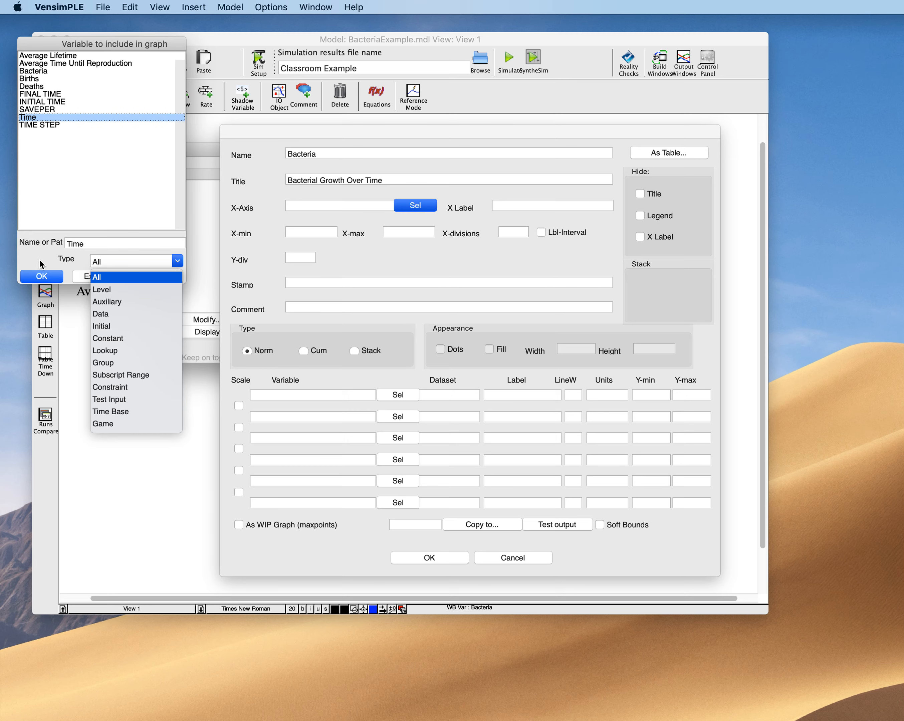
click(41, 275)
click(41, 276)
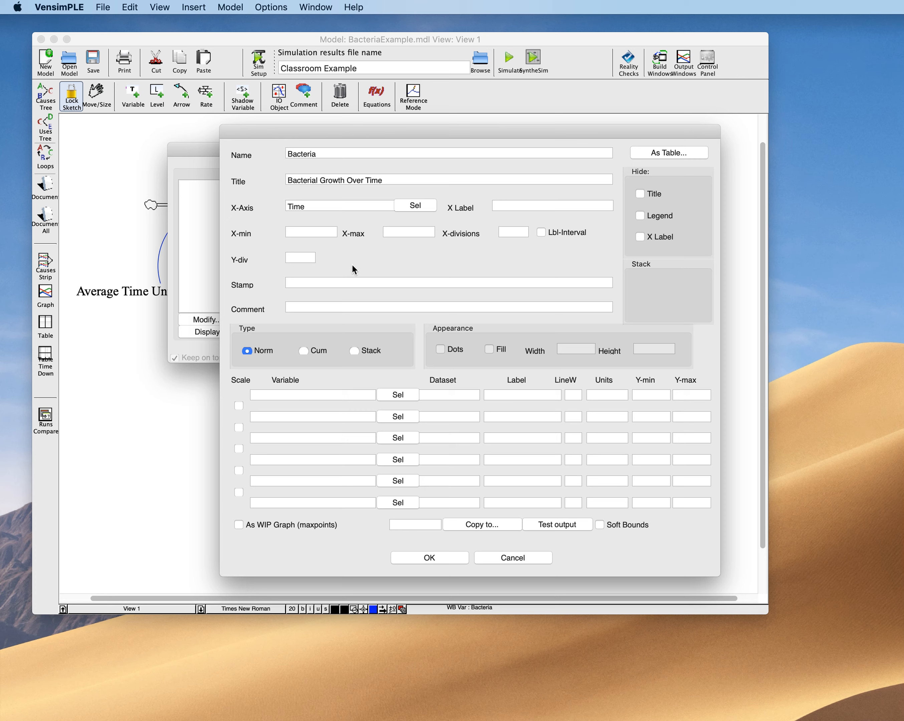
click(404, 208)
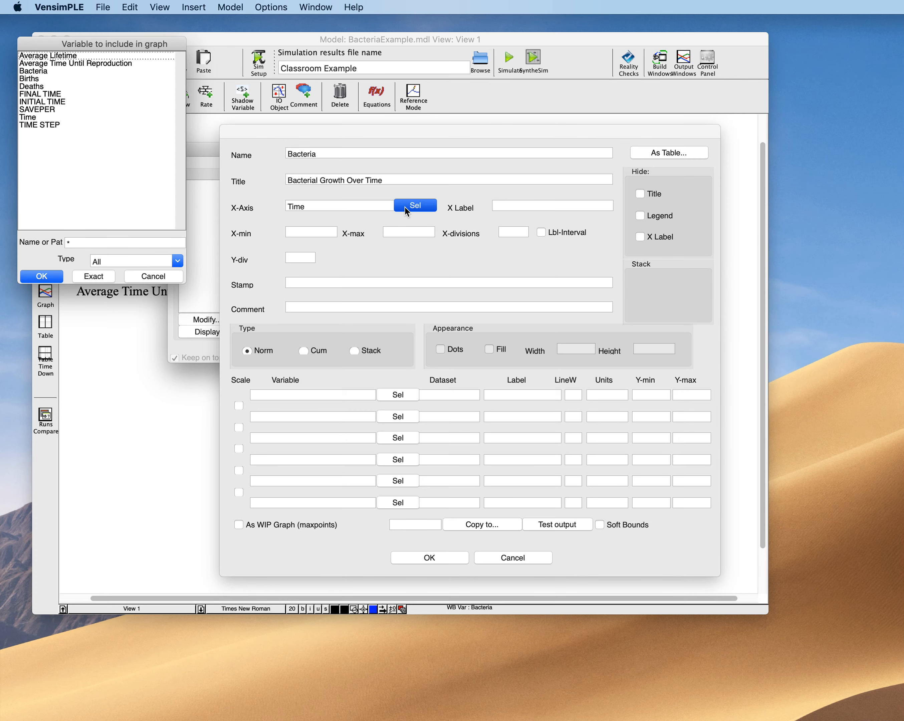
click(41, 273)
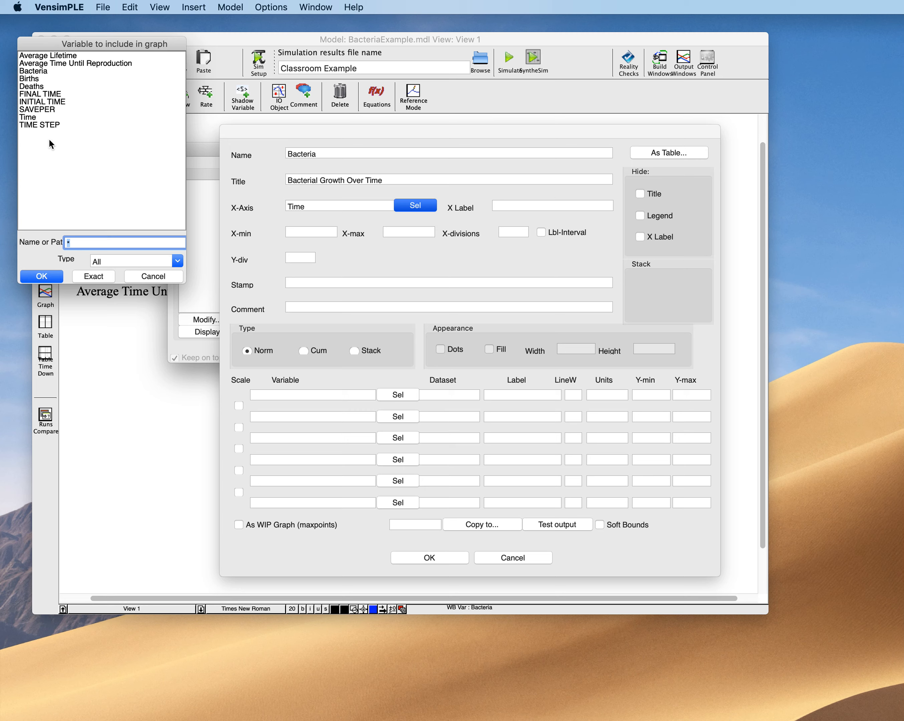
click(36, 118)
click(36, 276)
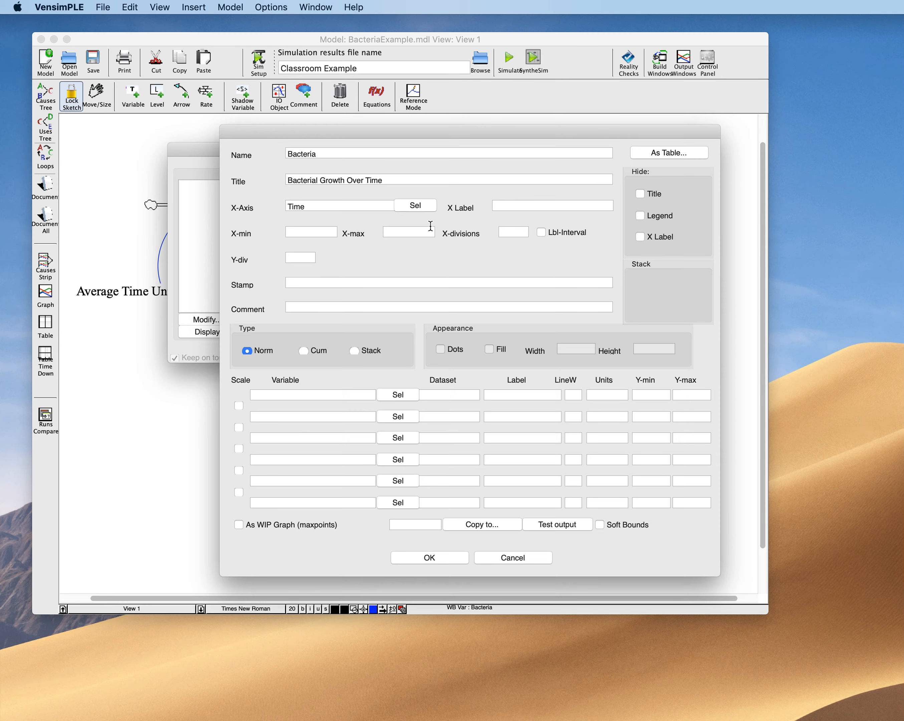
Choose Bacteria as the first variable plotted in the custom graph.
click(309, 233)
click(272, 396)
click(398, 394)
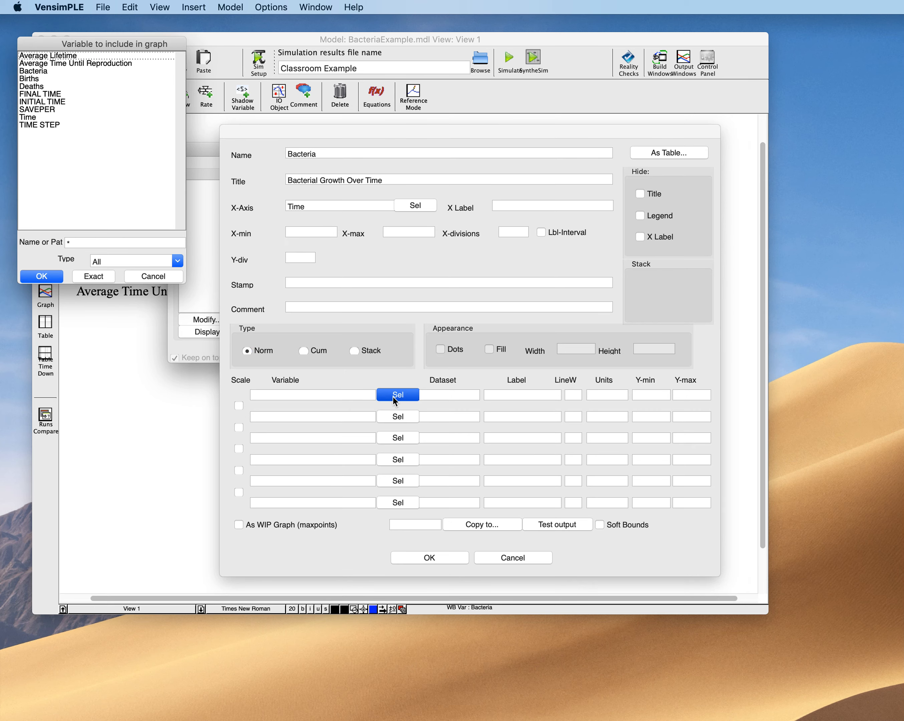
double_click(42, 71)
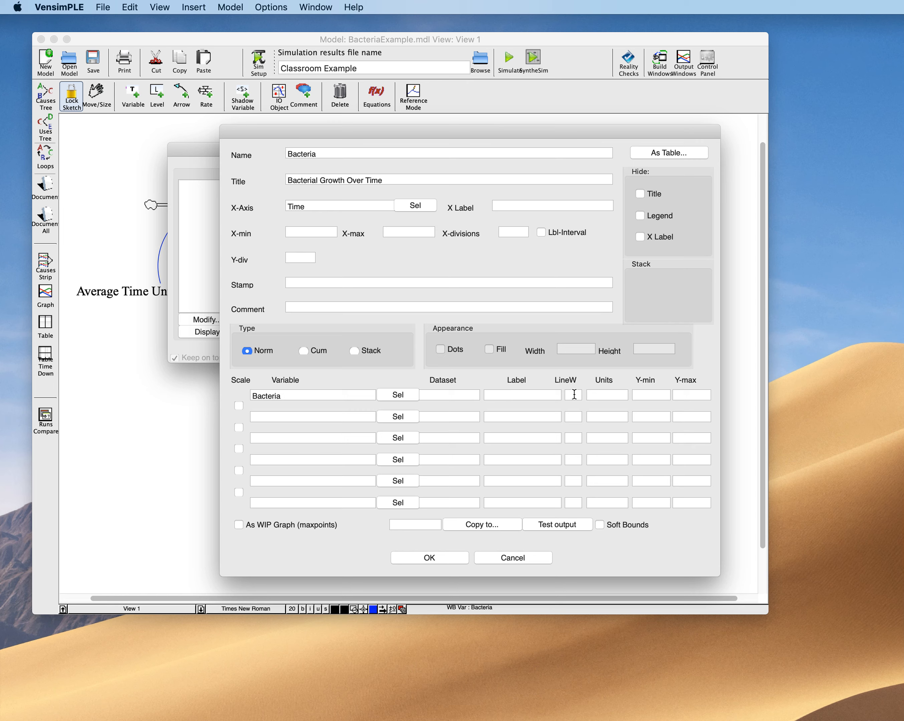
Preview the custom graph's test output and close the preview.
click(607, 394)
click(555, 526)
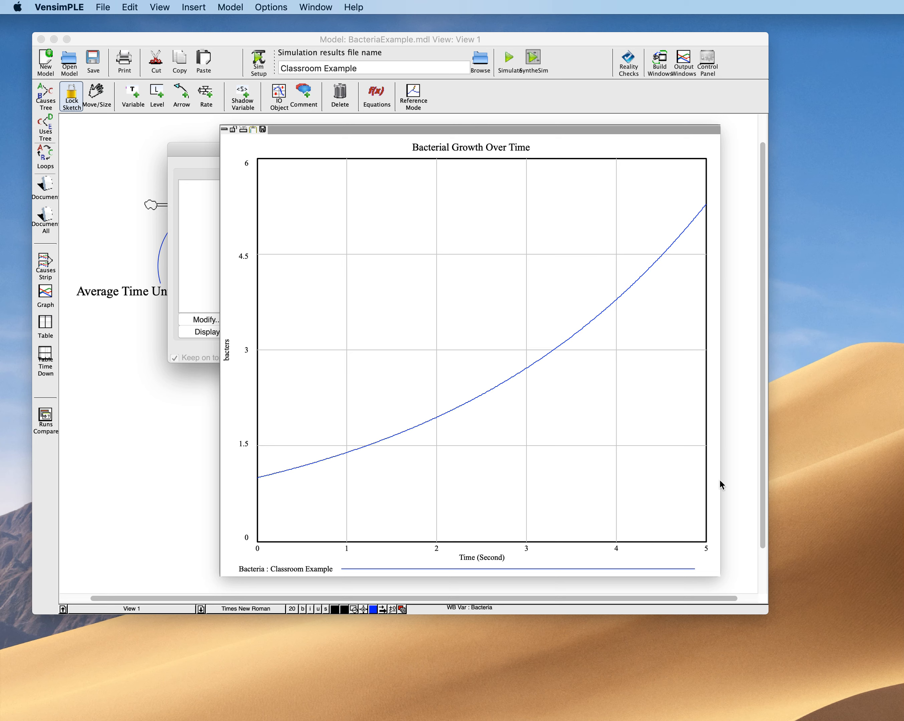
click(224, 129)
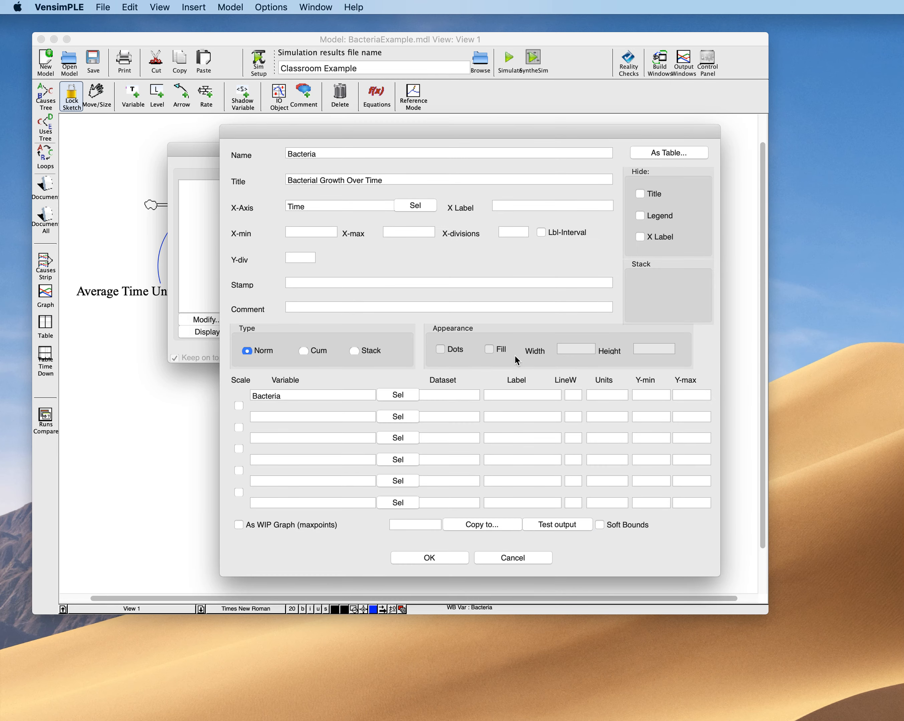
Label the first plotted variable Bacteria and set its units to bacteria.
click(517, 393)
text(Bacterial)
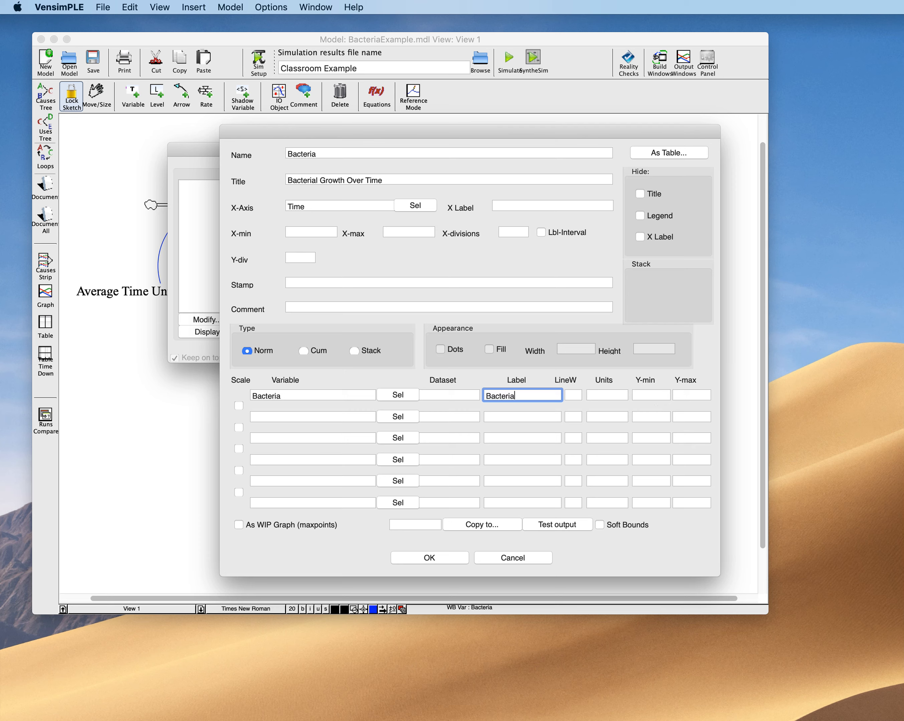
key(Tab)
key(Tab)
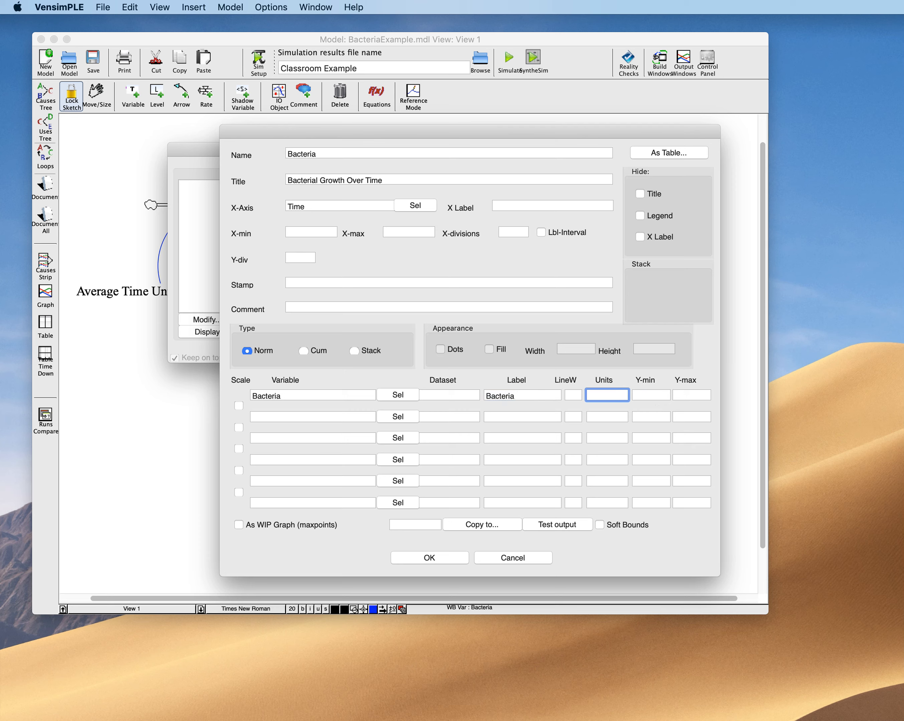
Preview the relabelled graph once more and save the custom graph definition.
click(557, 524)
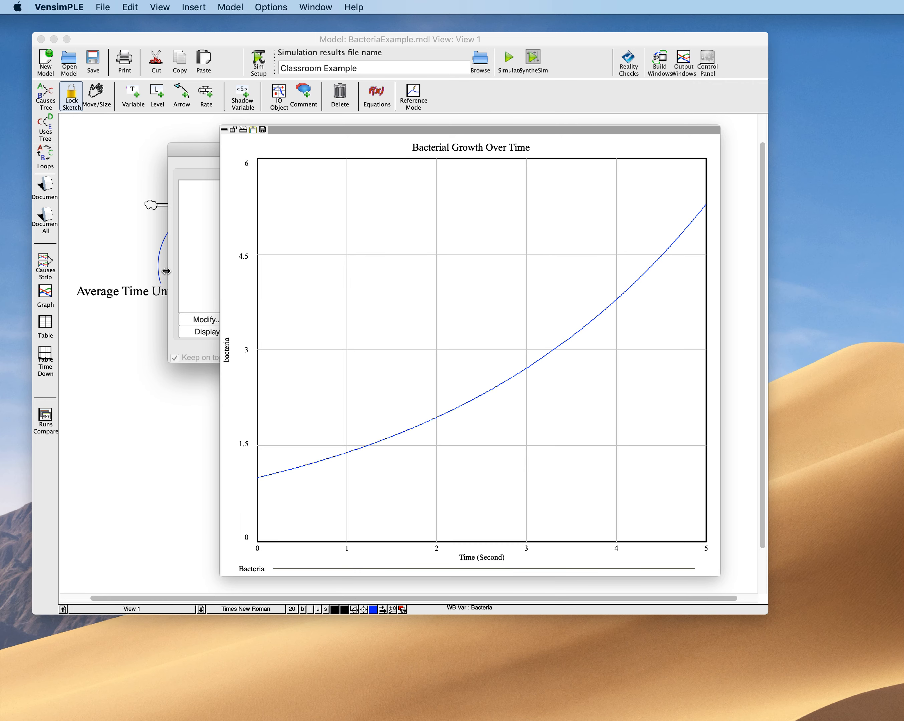
click(226, 129)
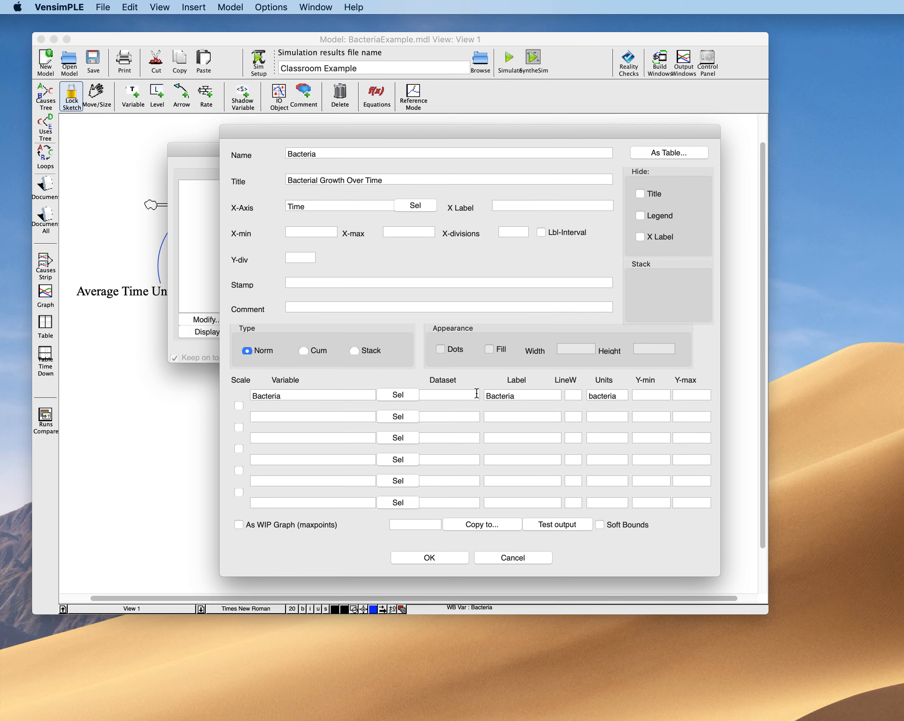
click(425, 560)
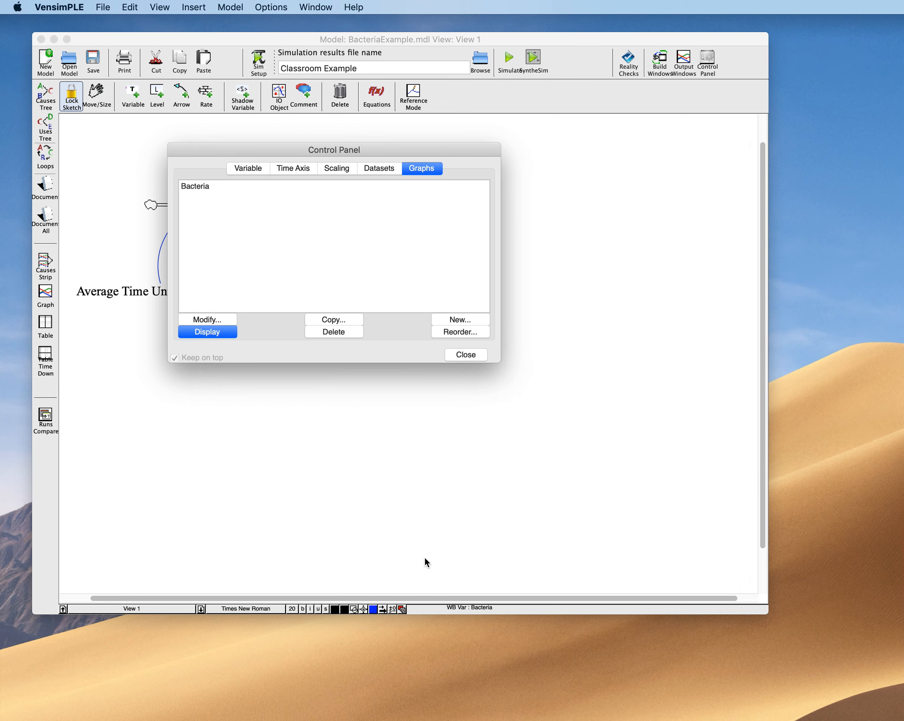
Display the saved Bacteria graph in its own window and close it.
click(201, 185)
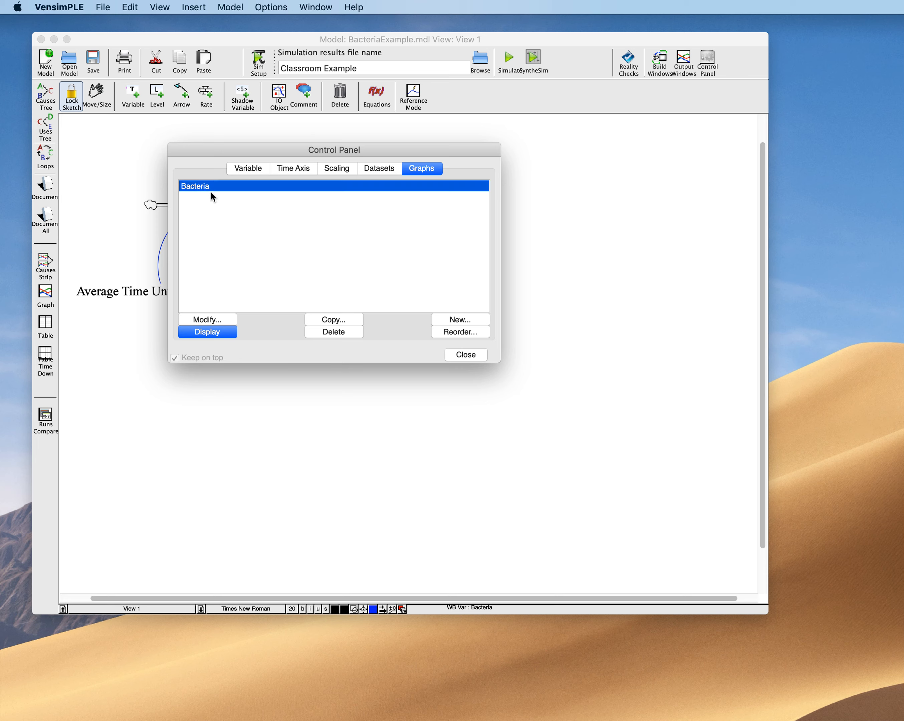
click(216, 335)
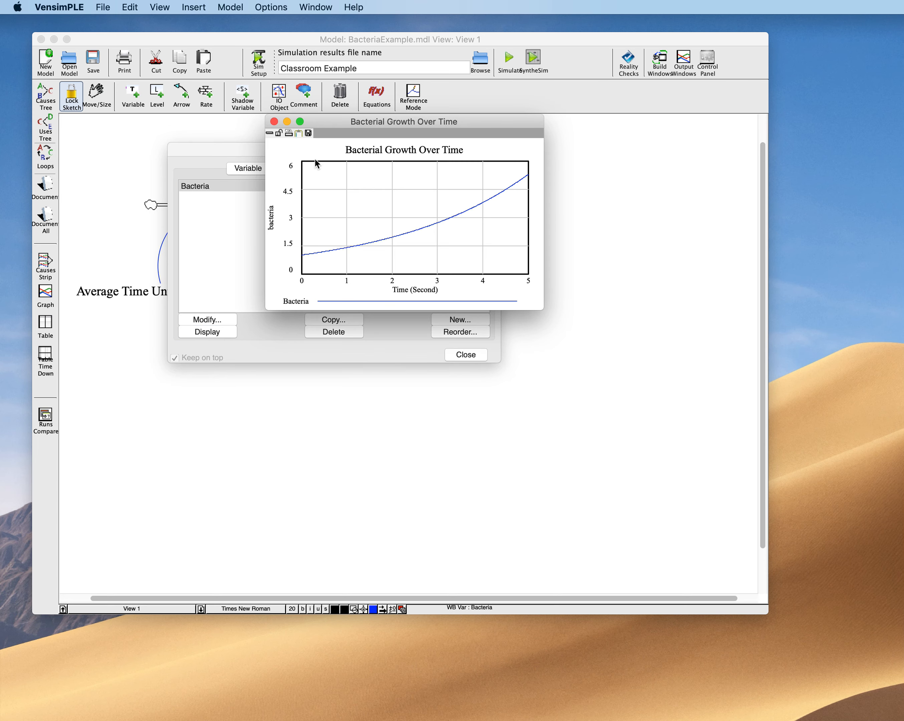
click(275, 123)
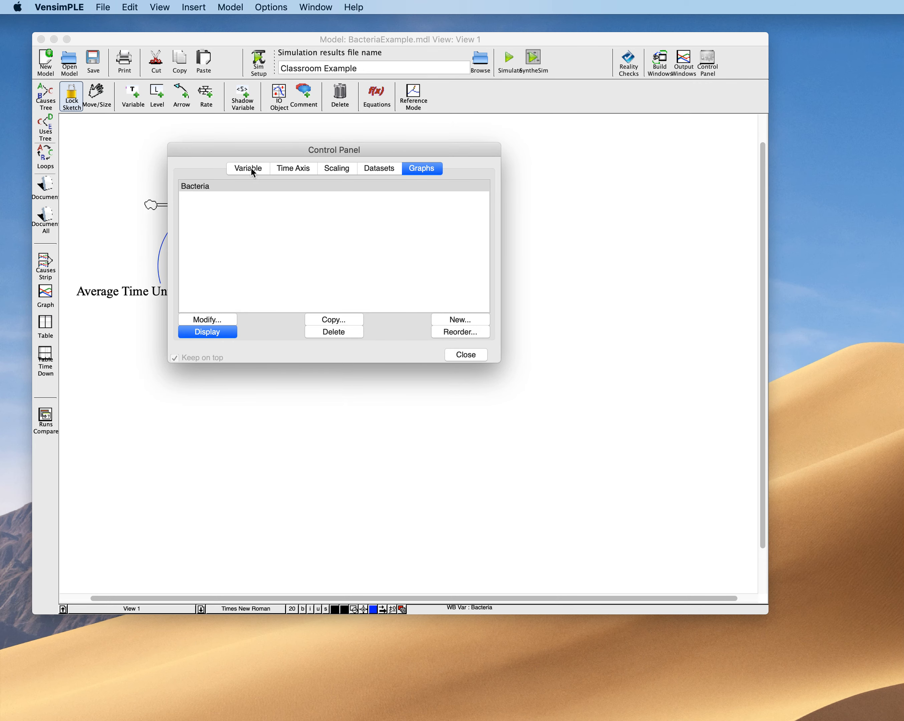
Review the Bacteria graph's settings, accept them unchanged and close the Control Panel.
click(213, 319)
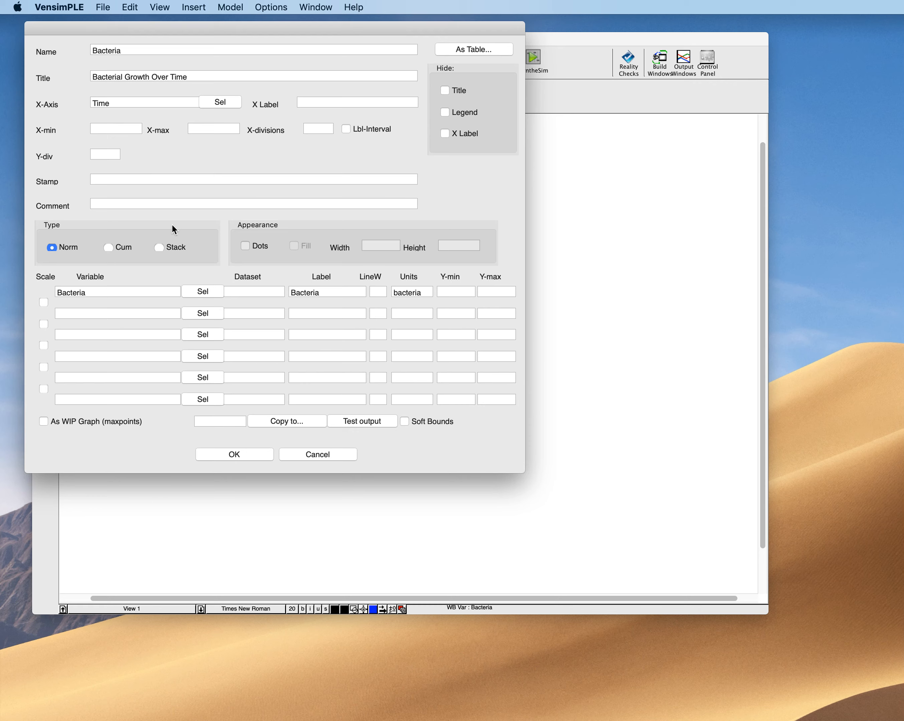
click(236, 453)
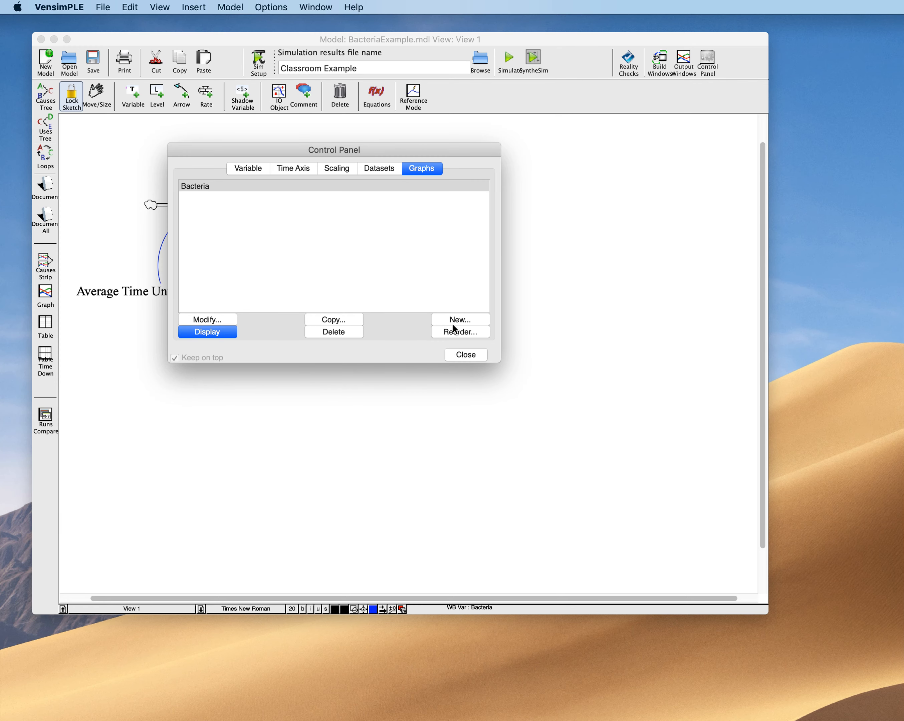
click(466, 354)
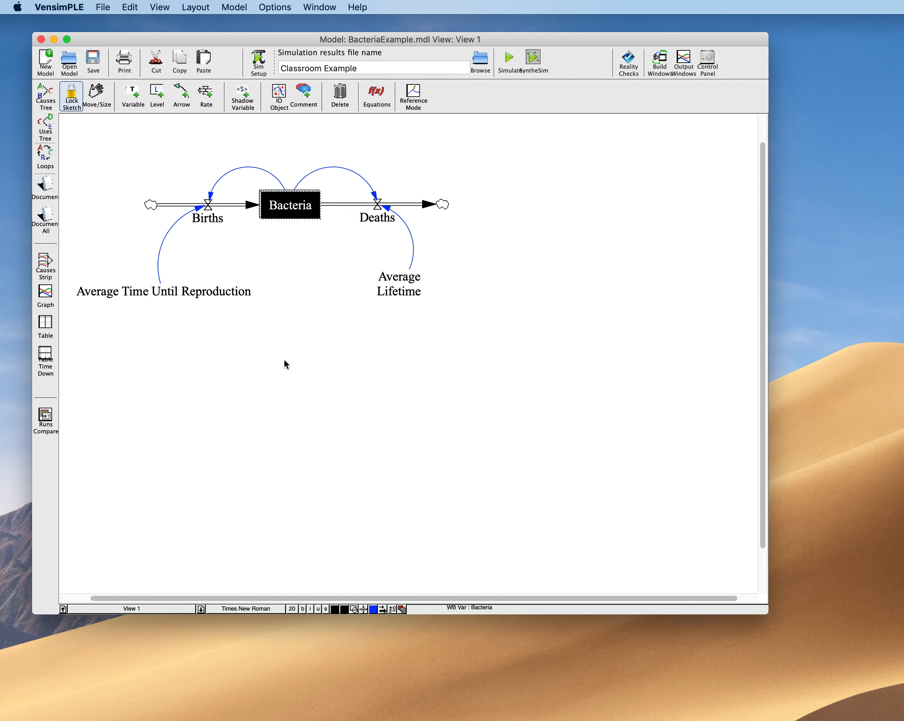
Add an Output Custom Graph object showing Bacteria below the stock-and-flow diagram and move it slightly up and toward the diagram's centre.
click(279, 96)
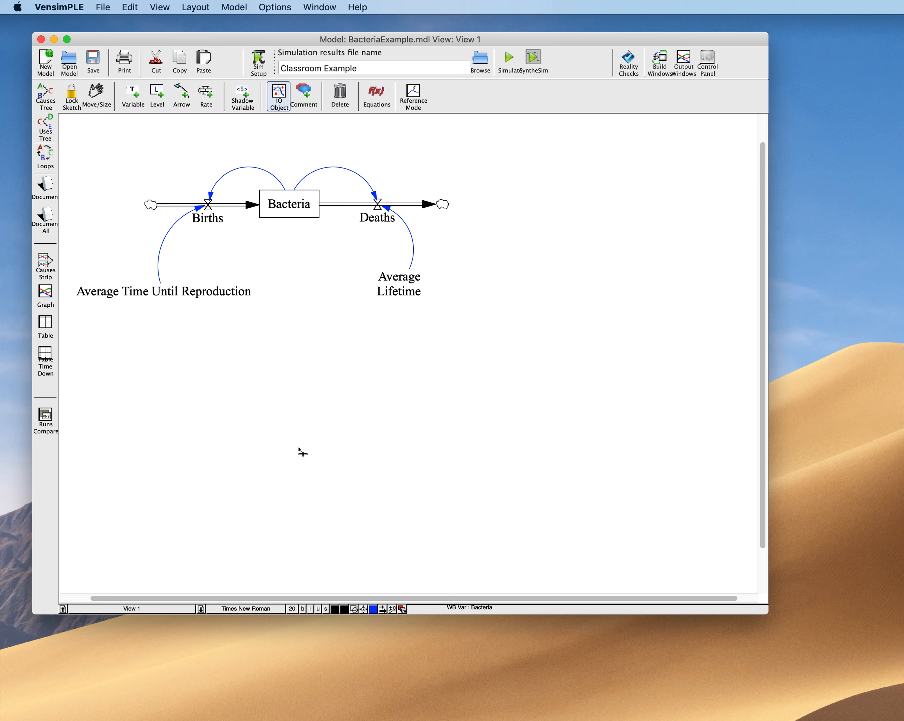
click(281, 503)
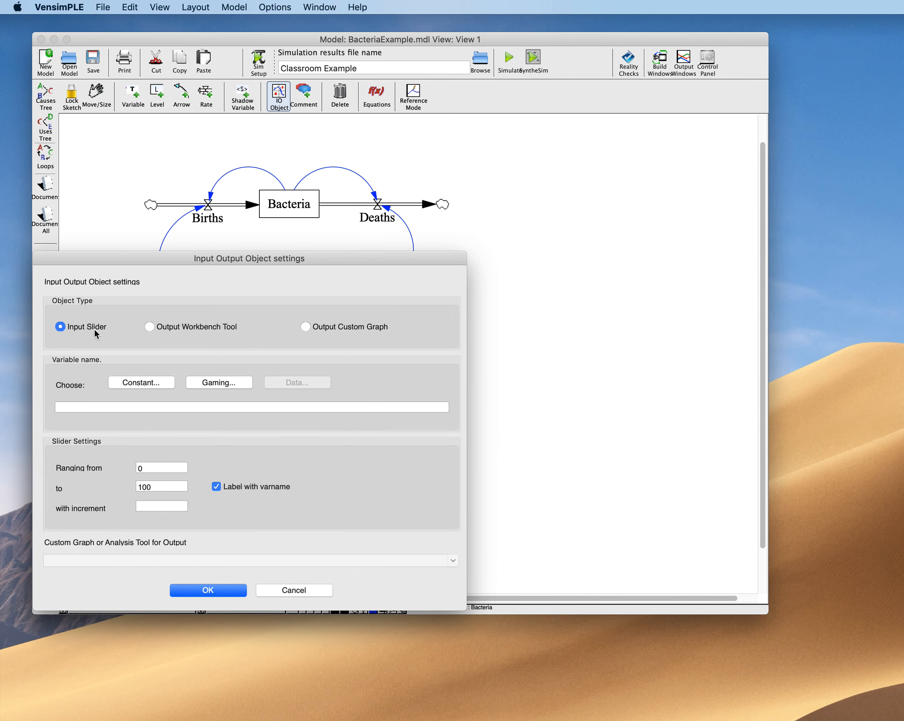
click(305, 328)
click(453, 561)
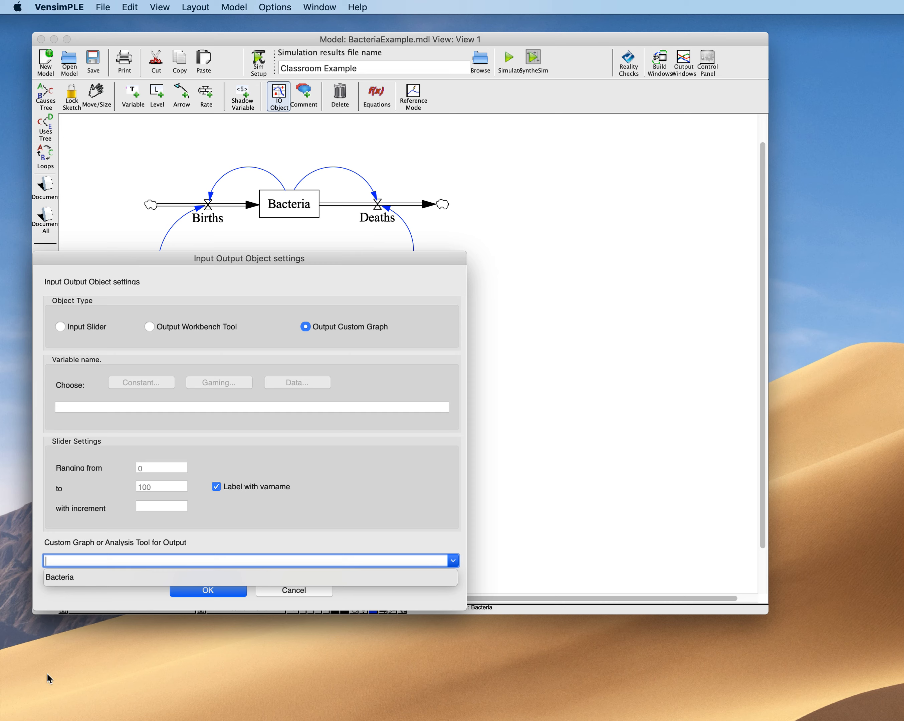
click(60, 577)
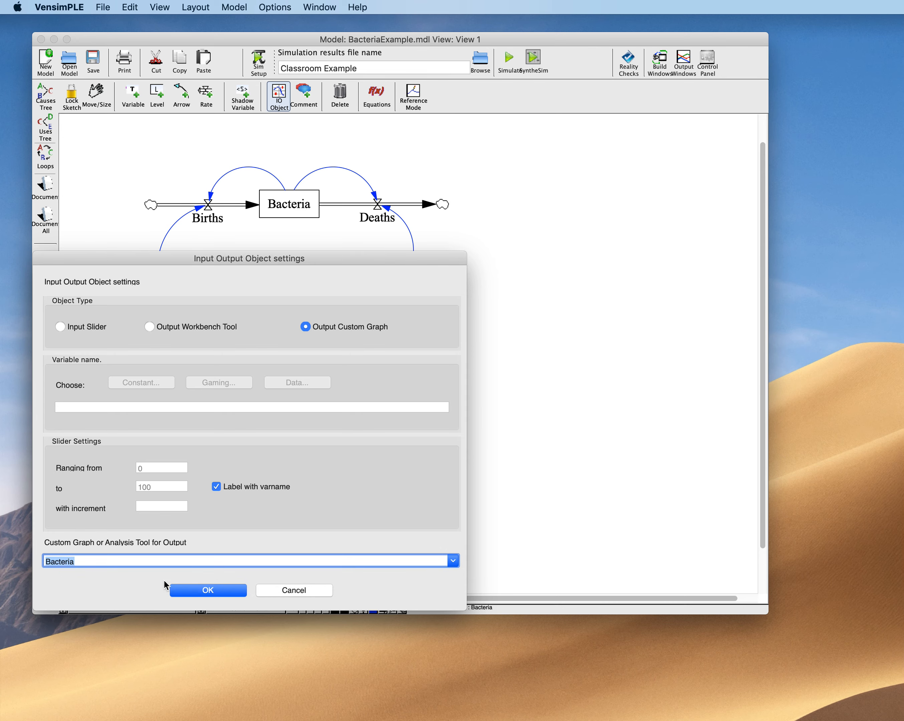
click(219, 590)
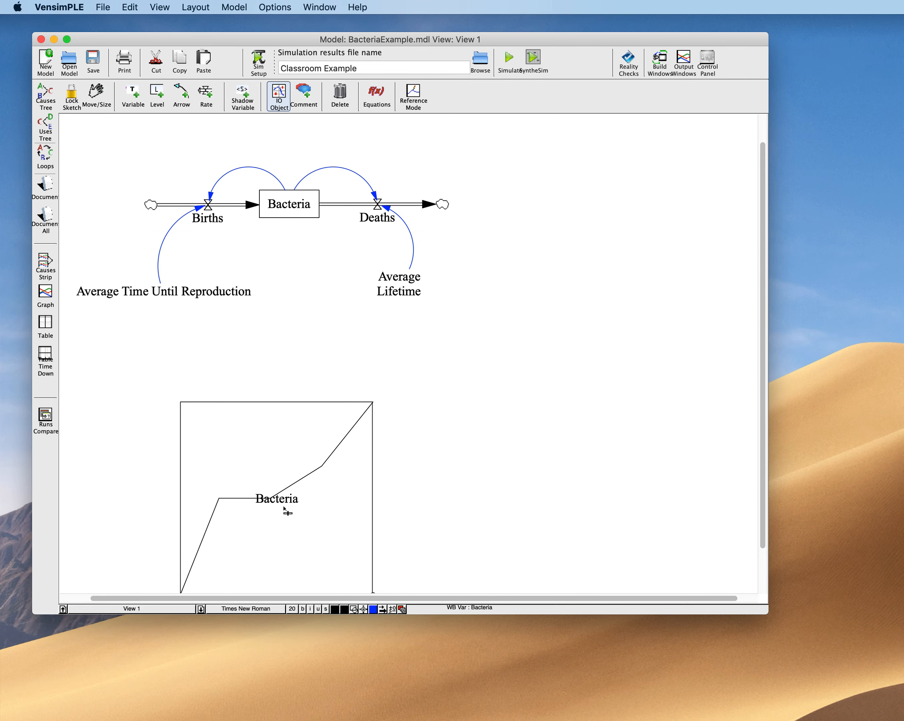
click(96, 94)
drag(302, 498, 313, 457)
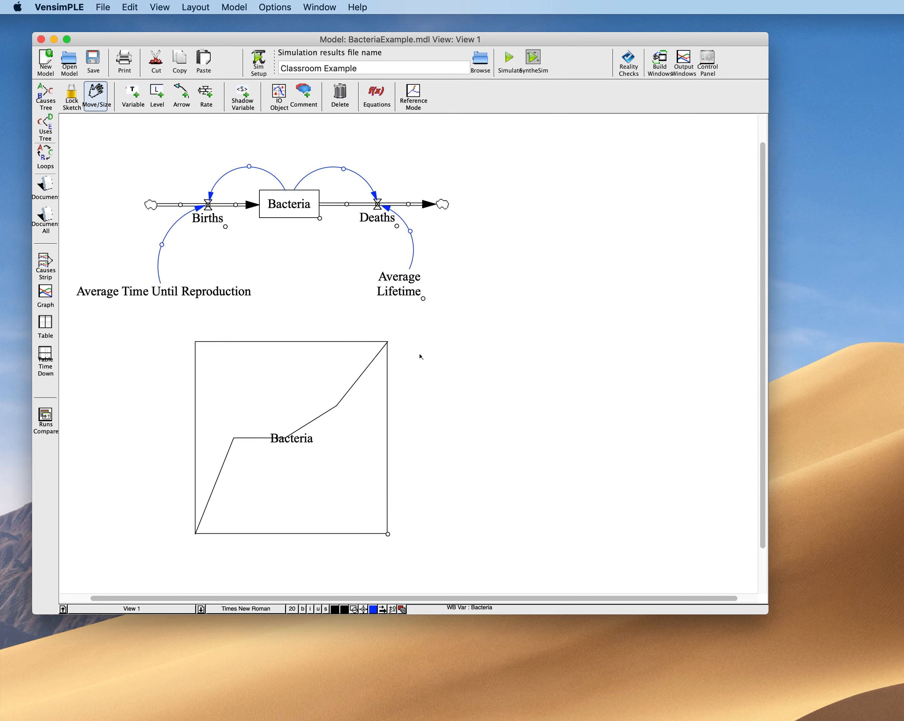
Run the simulation, overwriting the Classroom Example dataset, and select the graph embedded in the sketch.
click(506, 62)
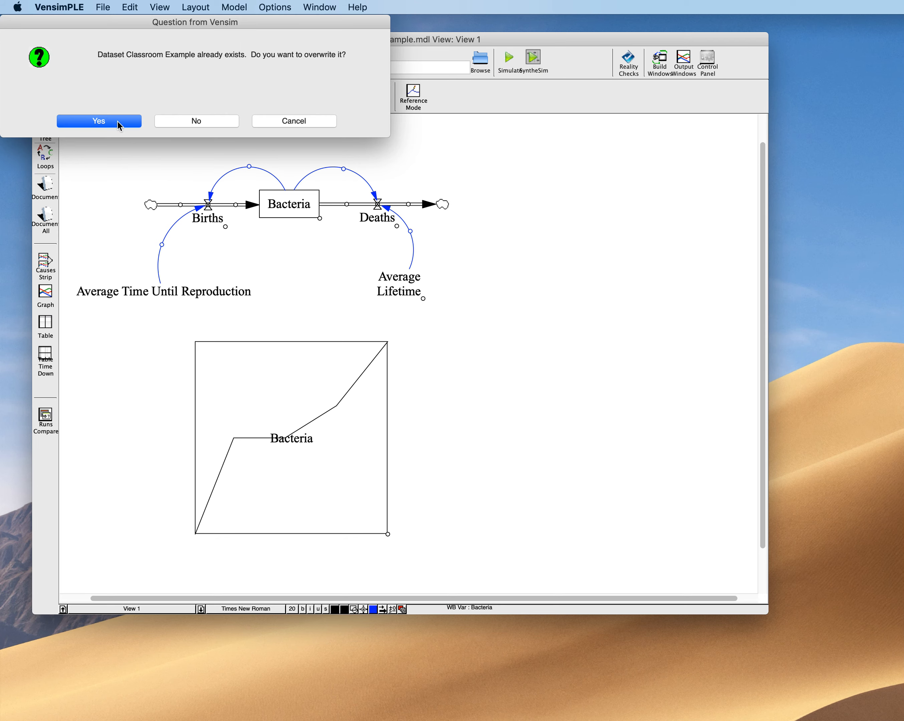
click(118, 123)
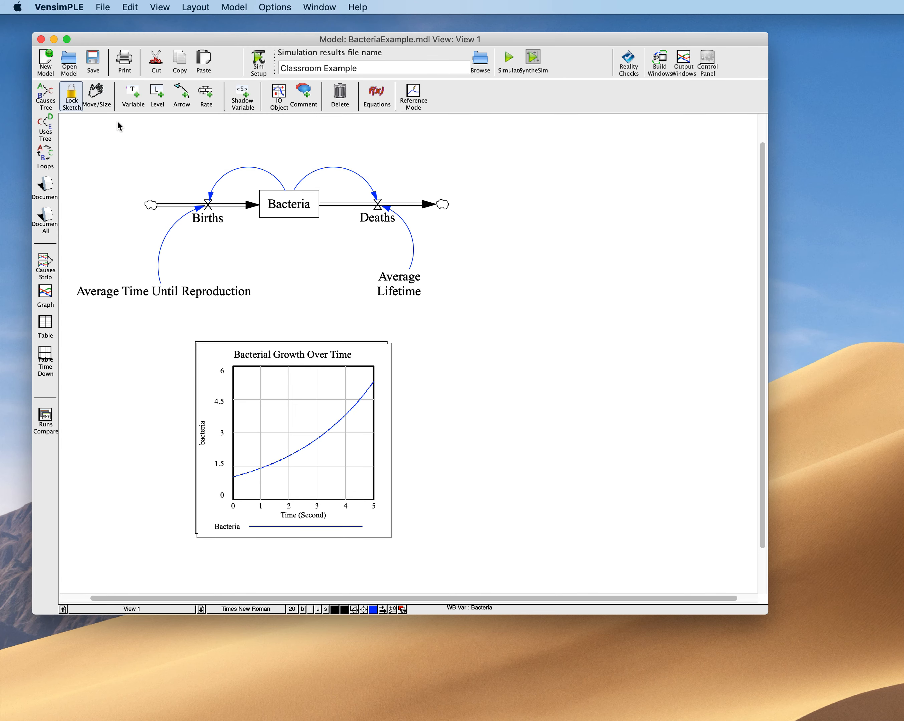
click(209, 441)
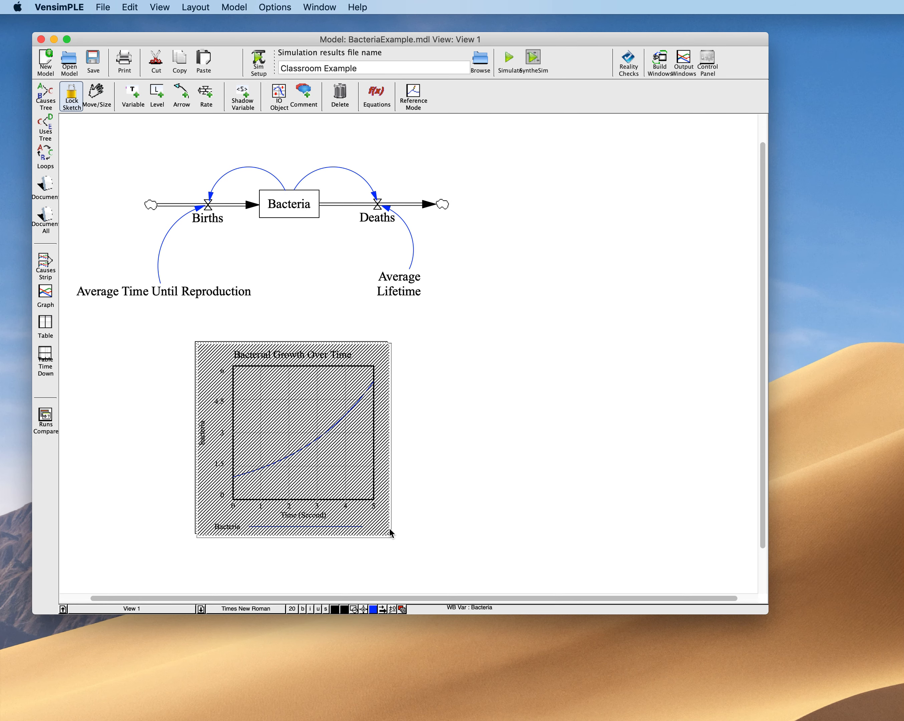